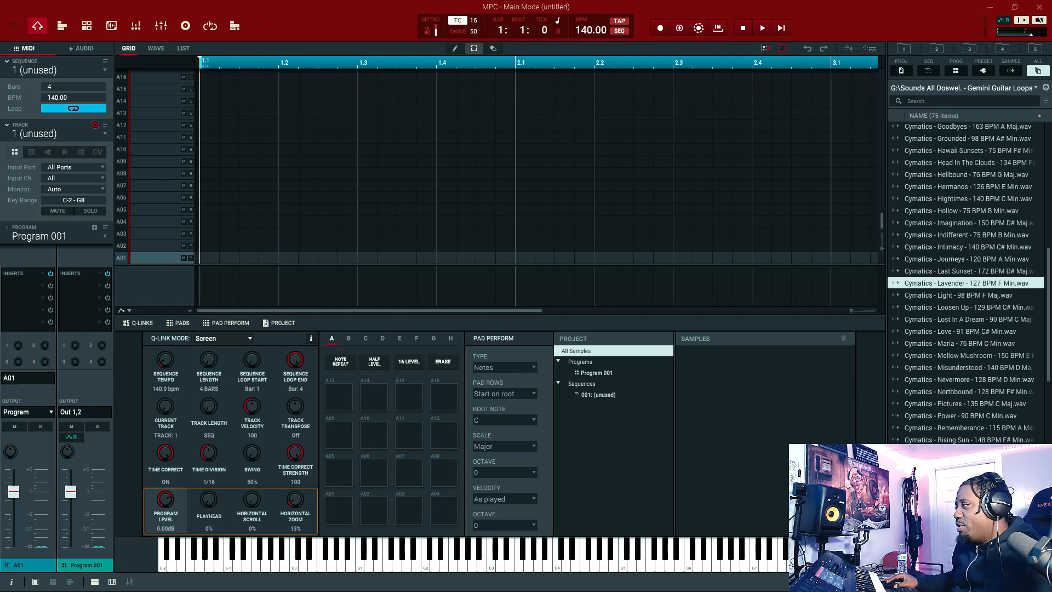
Load the Cymatics - Lavender - 127 BPM F Min loop and chop it into 16 regions in Sample Edit
double_click(973, 282)
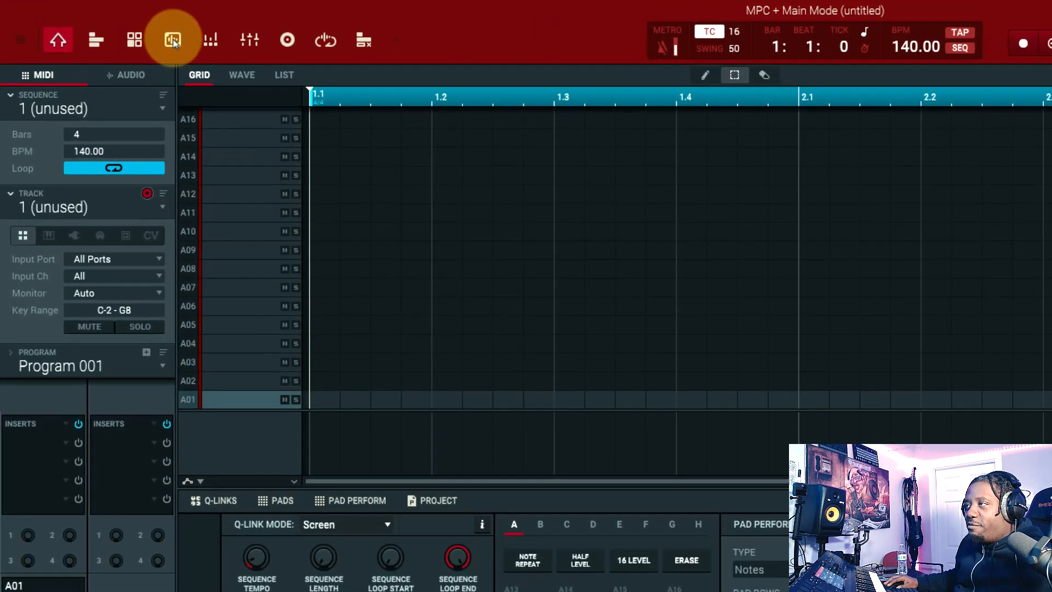
left_click(173, 40)
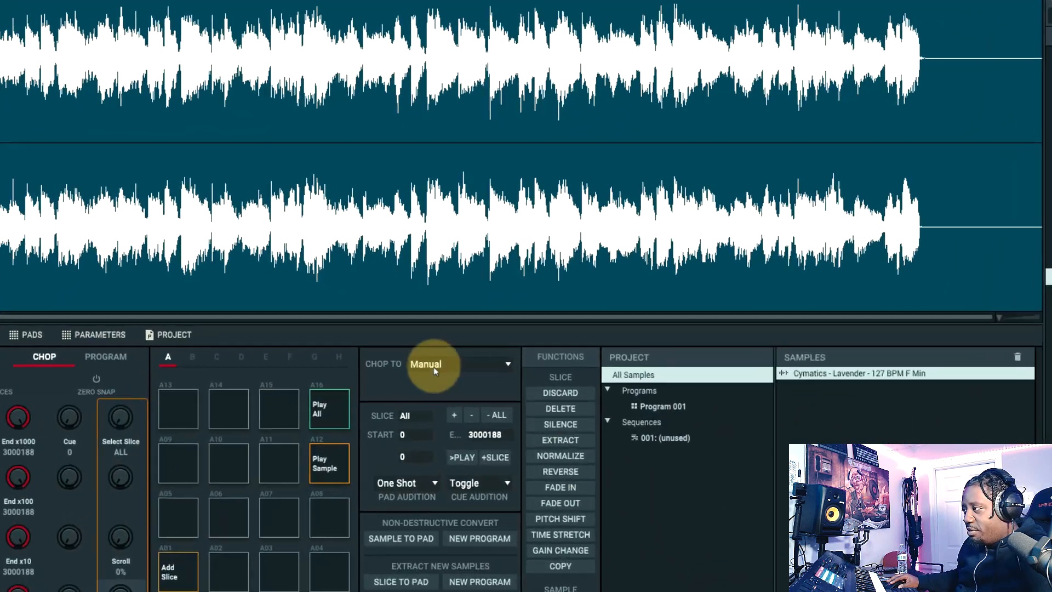
left_click(484, 344)
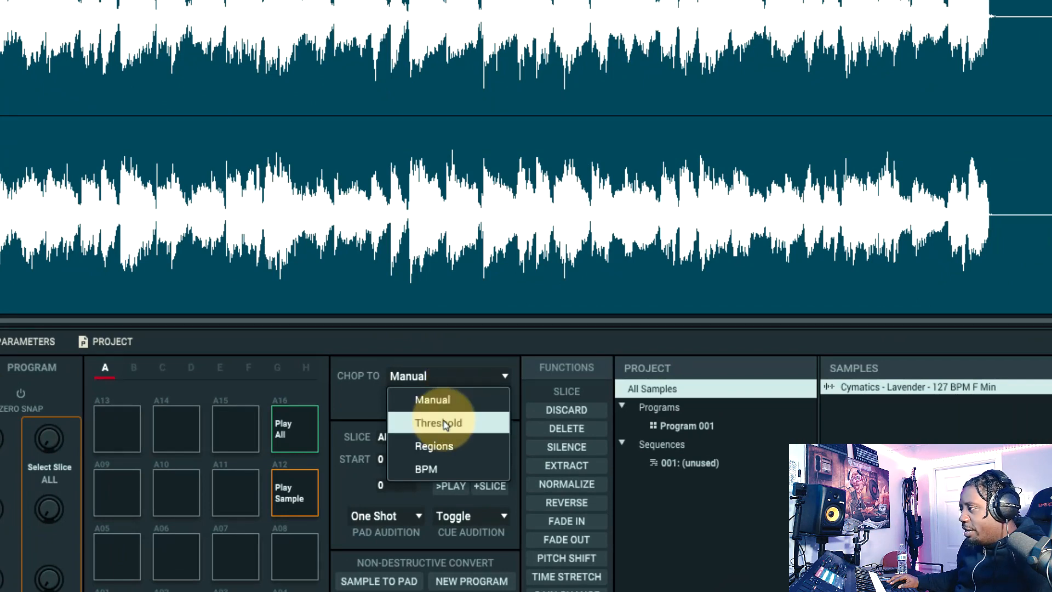
left_click(454, 439)
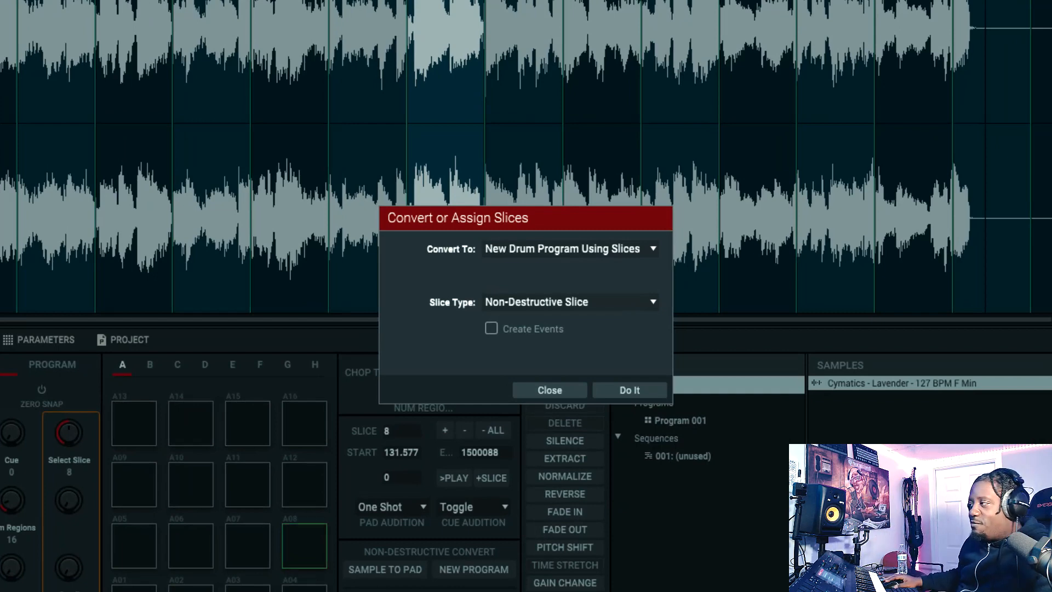
Convert the slices to a new drum program using slices, with Non-Destructive Slice as the slice type
left_click(649, 300)
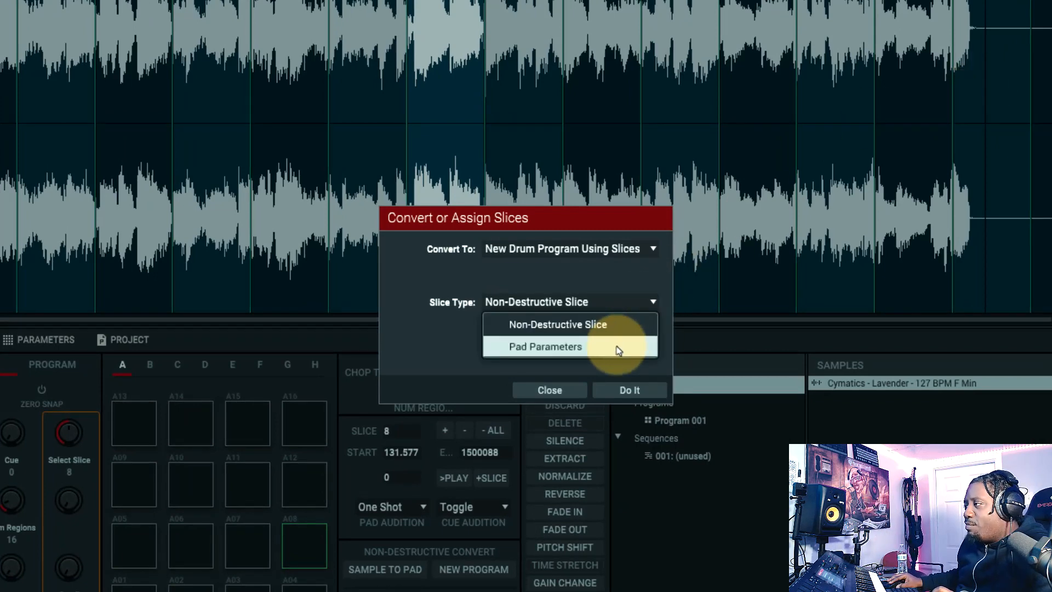
left_click(646, 278)
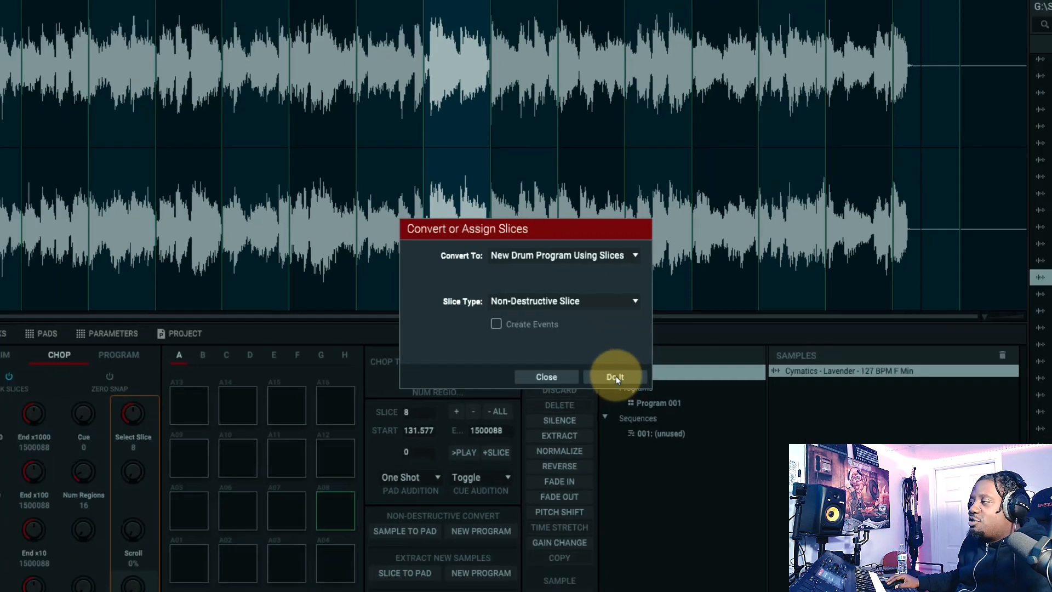
left_click(615, 377)
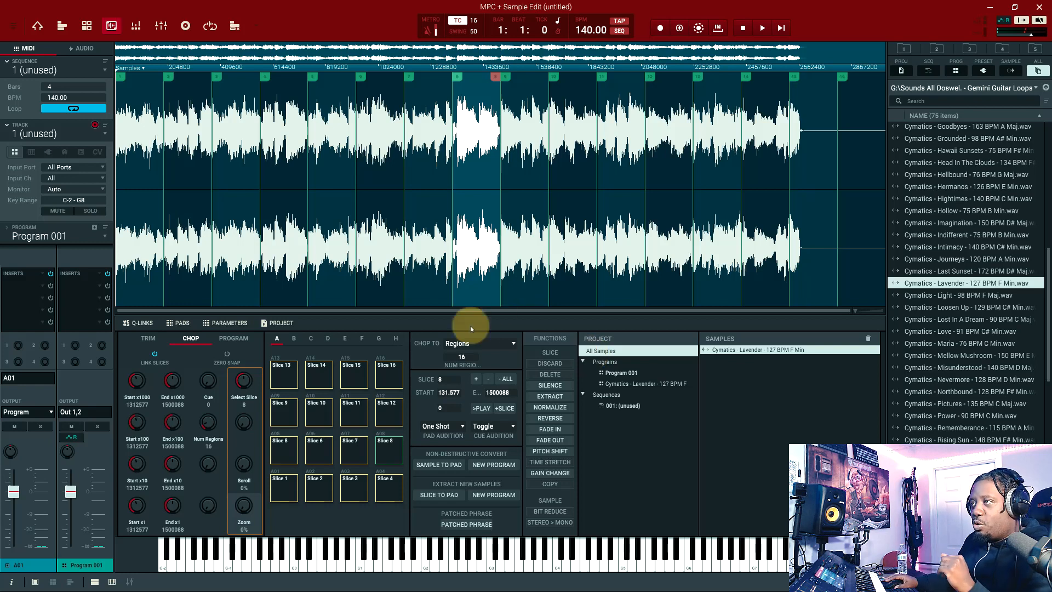
Return to Main Mode and assign the sliced Cymatics - Lavender program to track 1
left_click(104, 135)
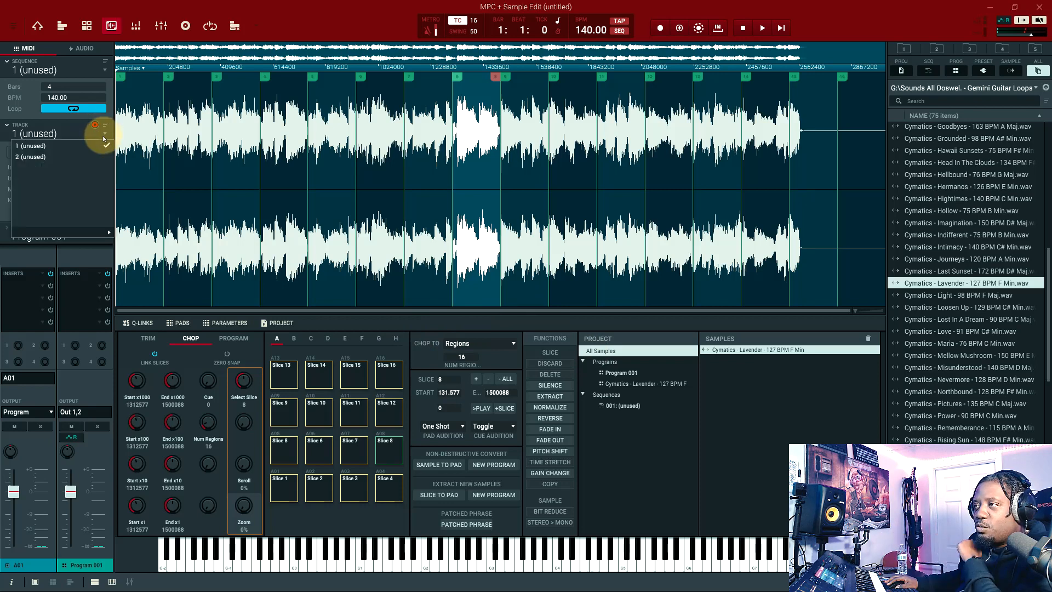
left_click(103, 135)
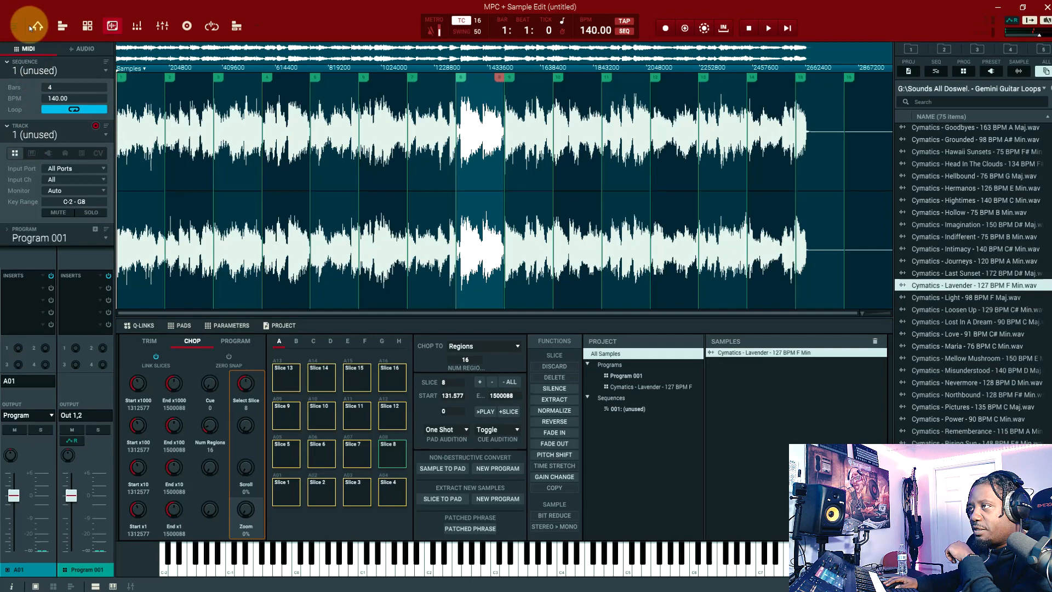
left_click(35, 26)
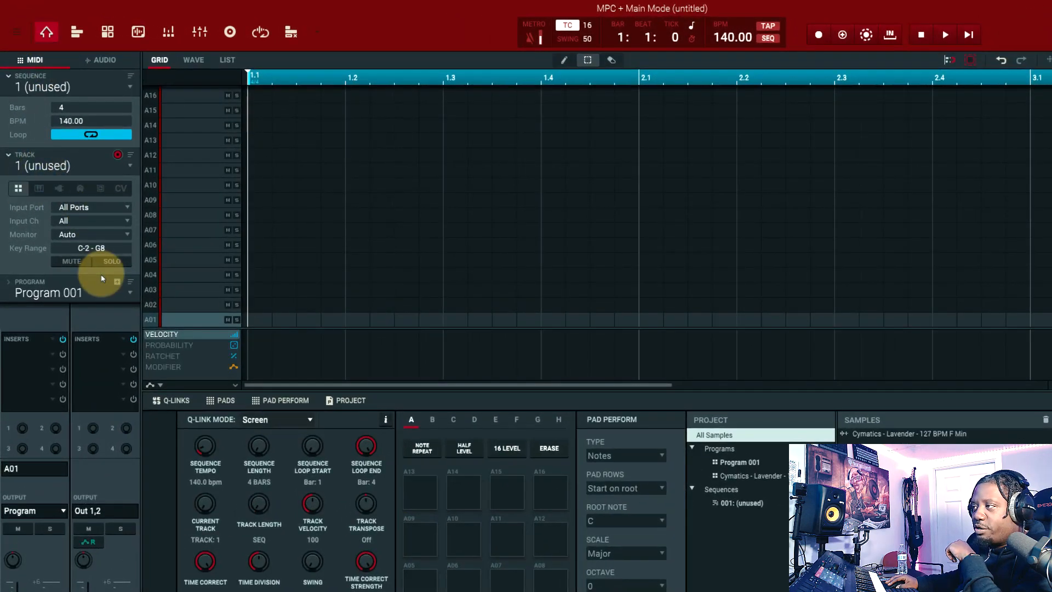
left_click(132, 292)
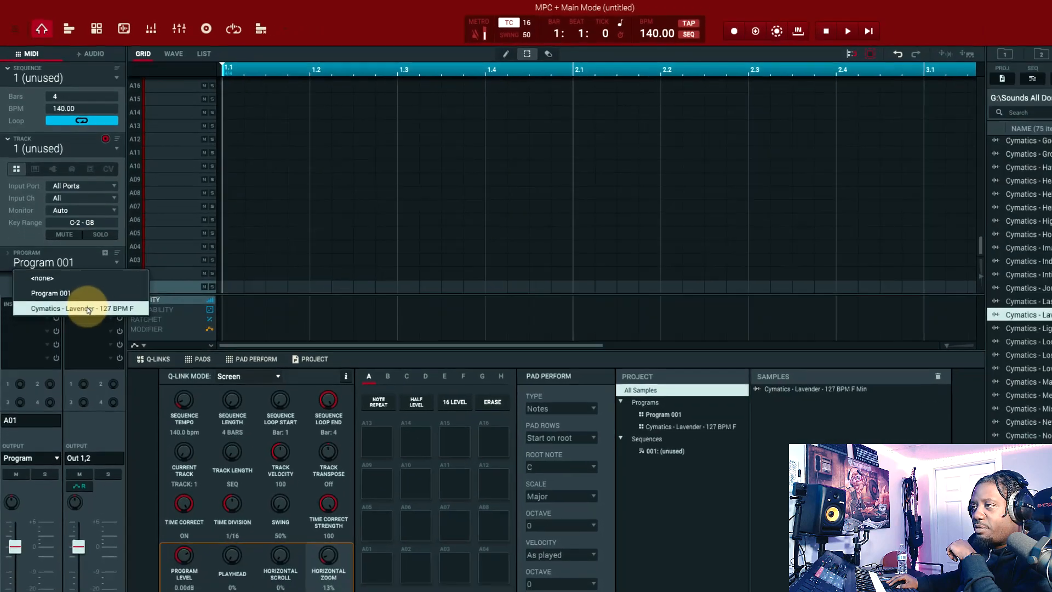
left_click(71, 338)
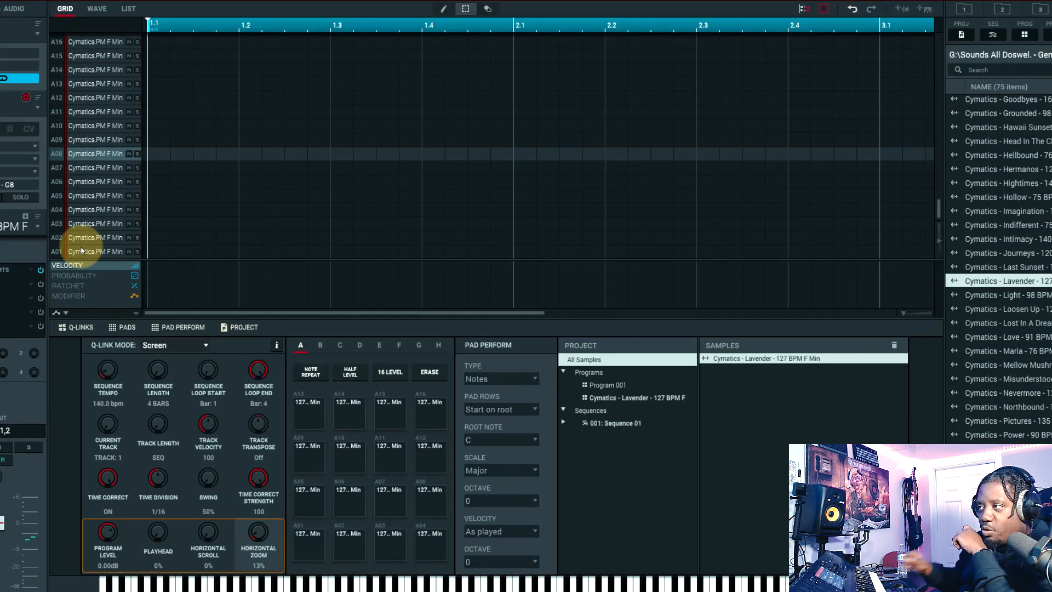
Select pad A01 and show its waveform in Program Edit mode
left_click(97, 252)
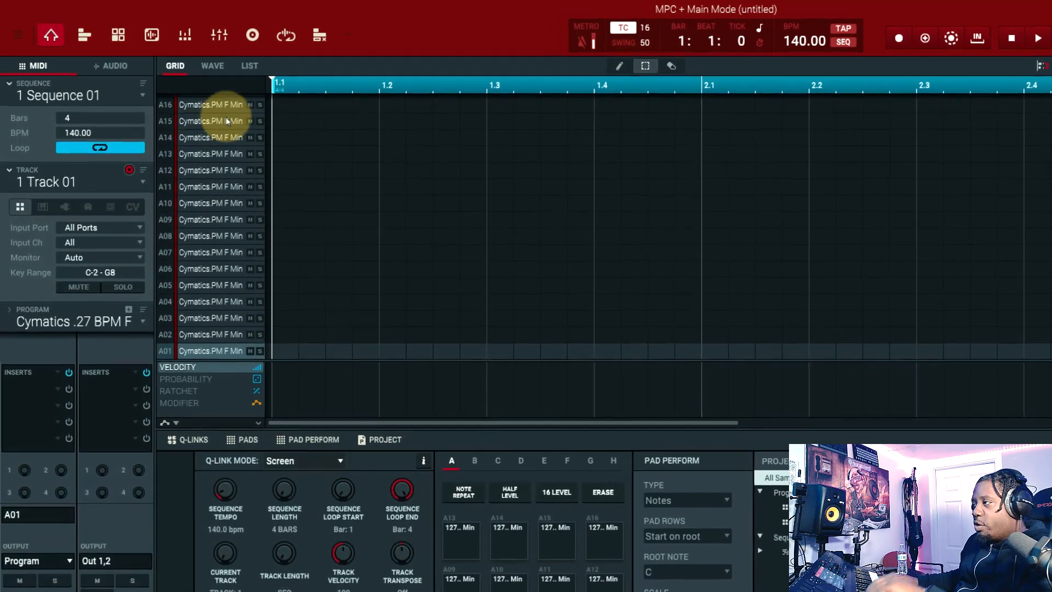
left_click(216, 68)
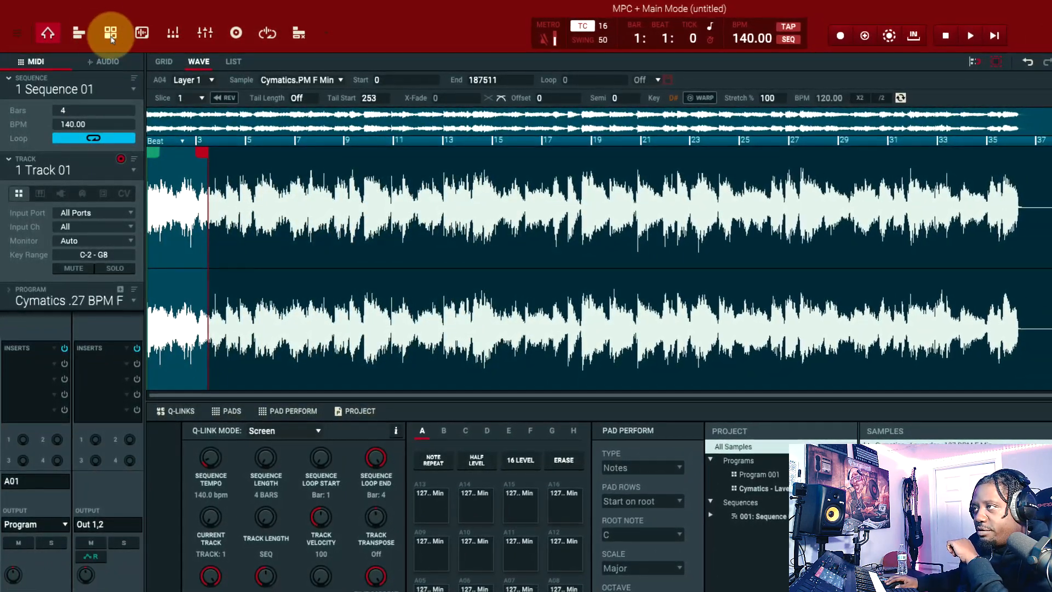
left_click(109, 33)
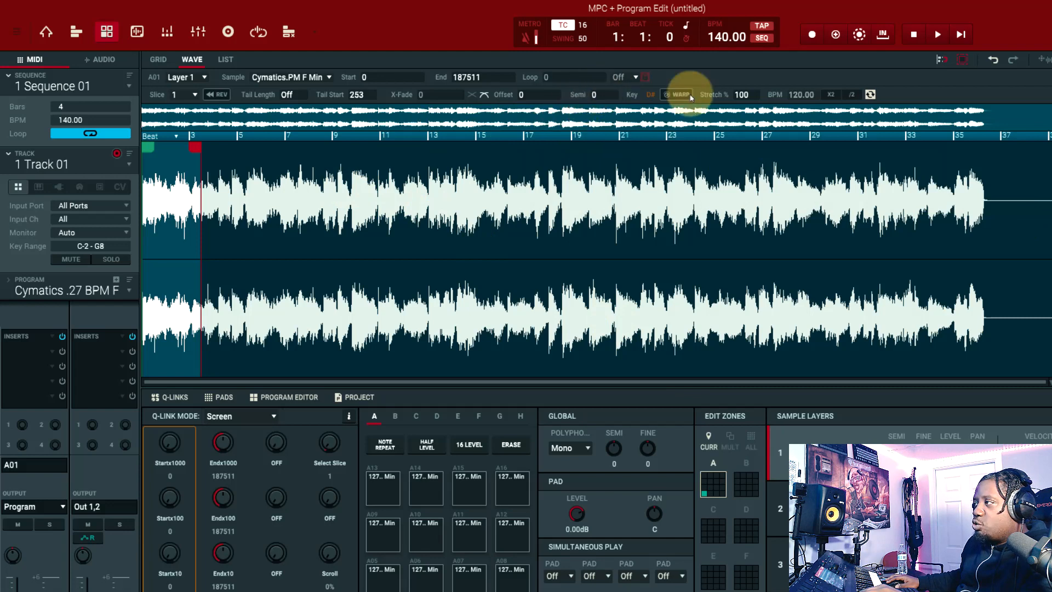
Try toggling Warp on individual pads one at a time
left_click(682, 96)
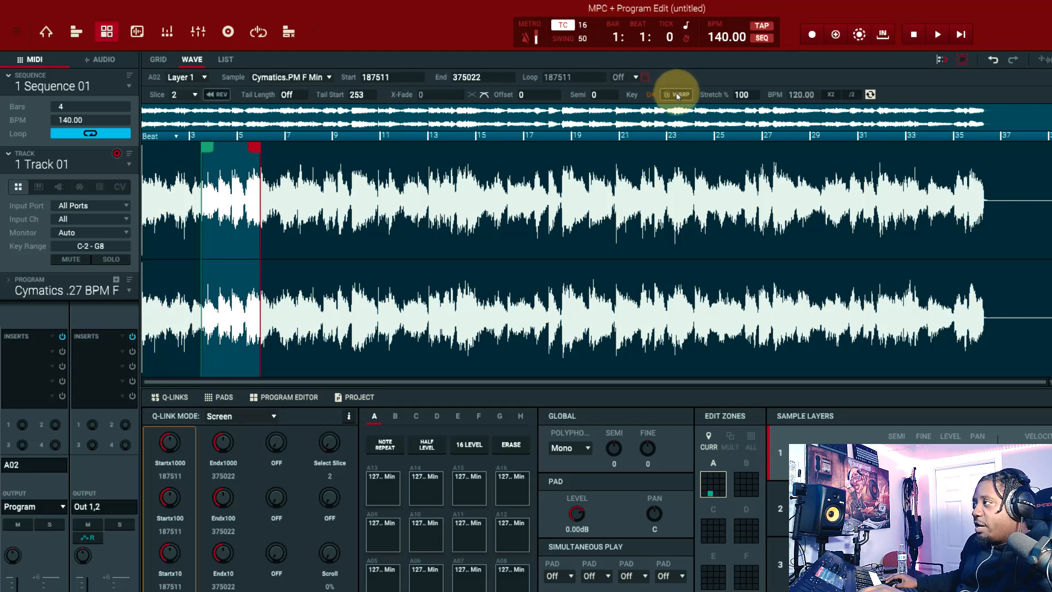
left_click(680, 96)
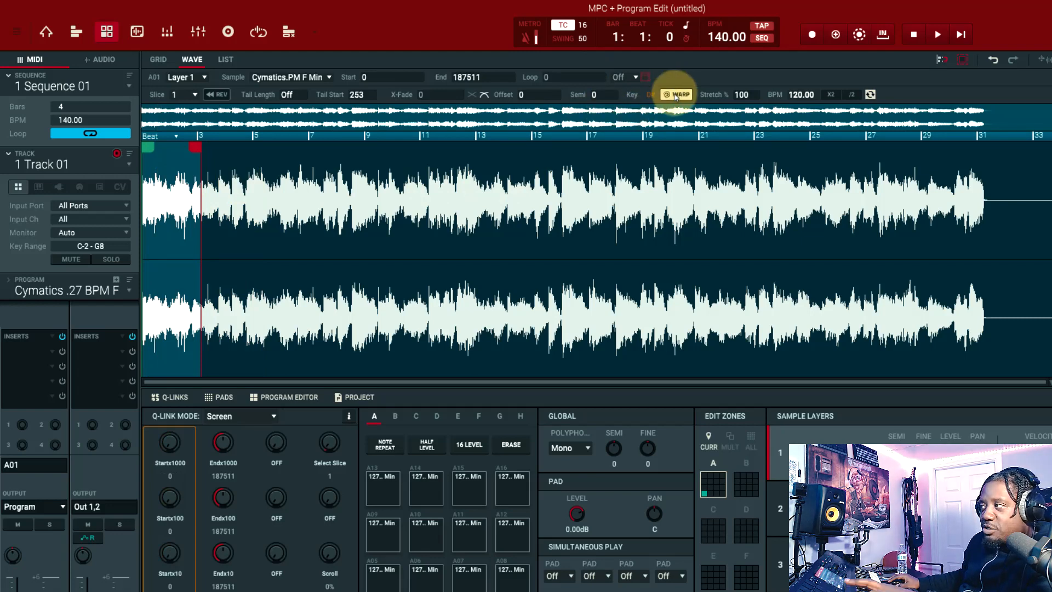
left_click(677, 95)
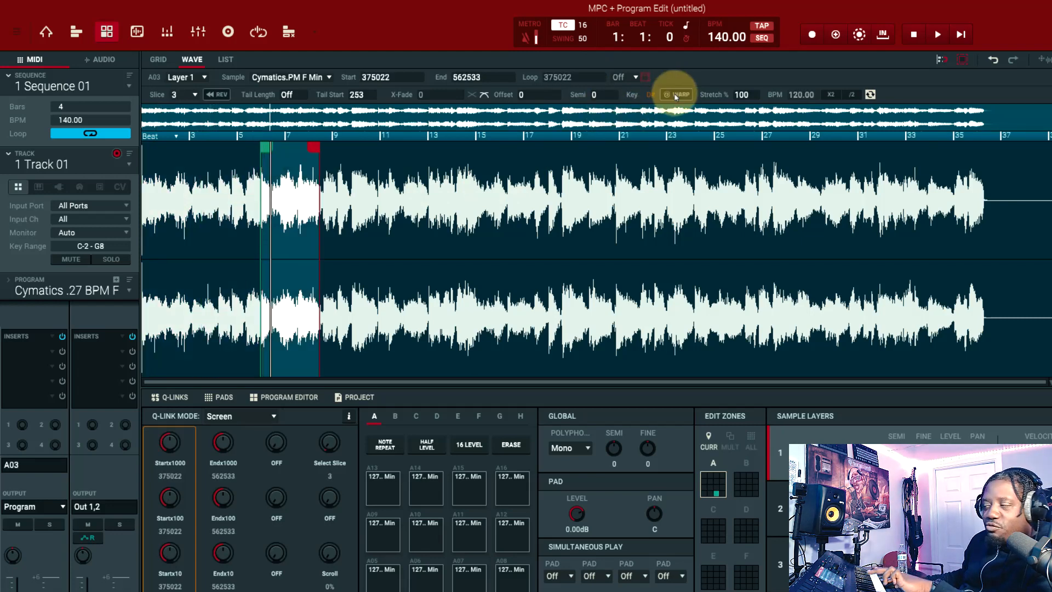
left_click(678, 95)
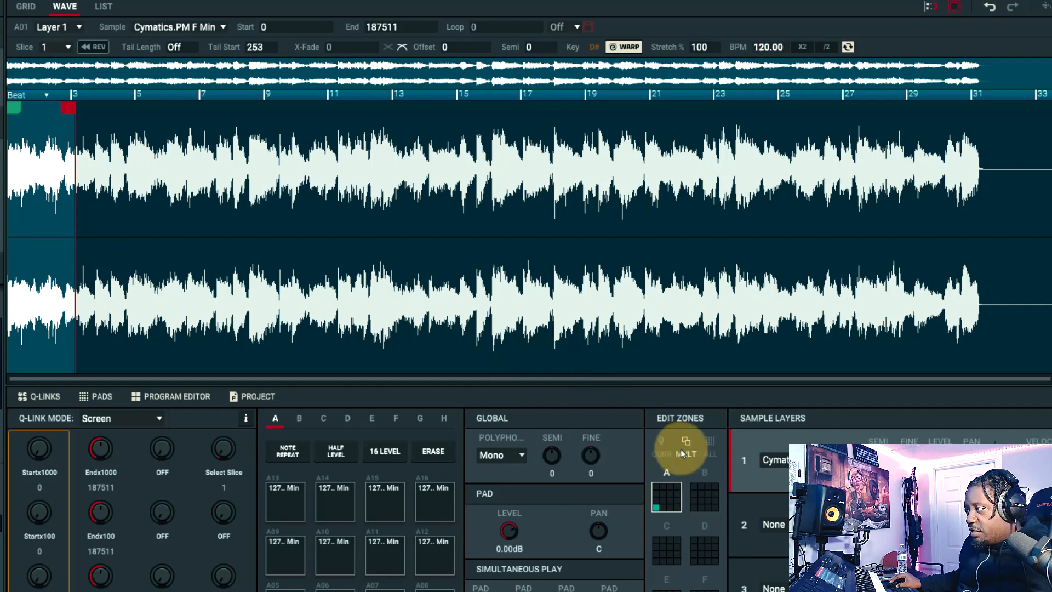
Set Edit Zones to All and turn on Warp for every pad at once
left_click(712, 446)
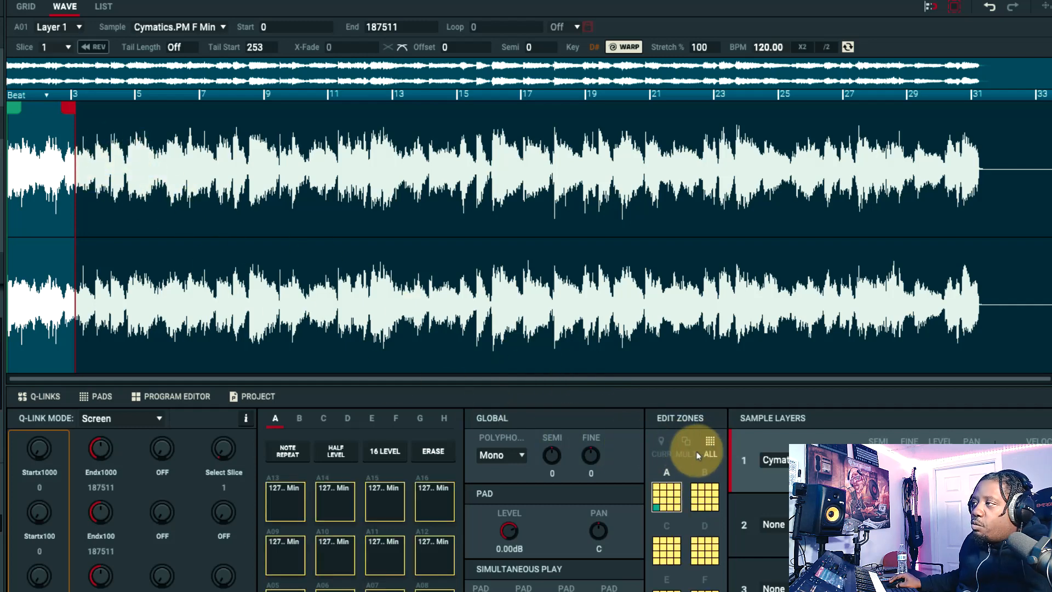
left_click(623, 49)
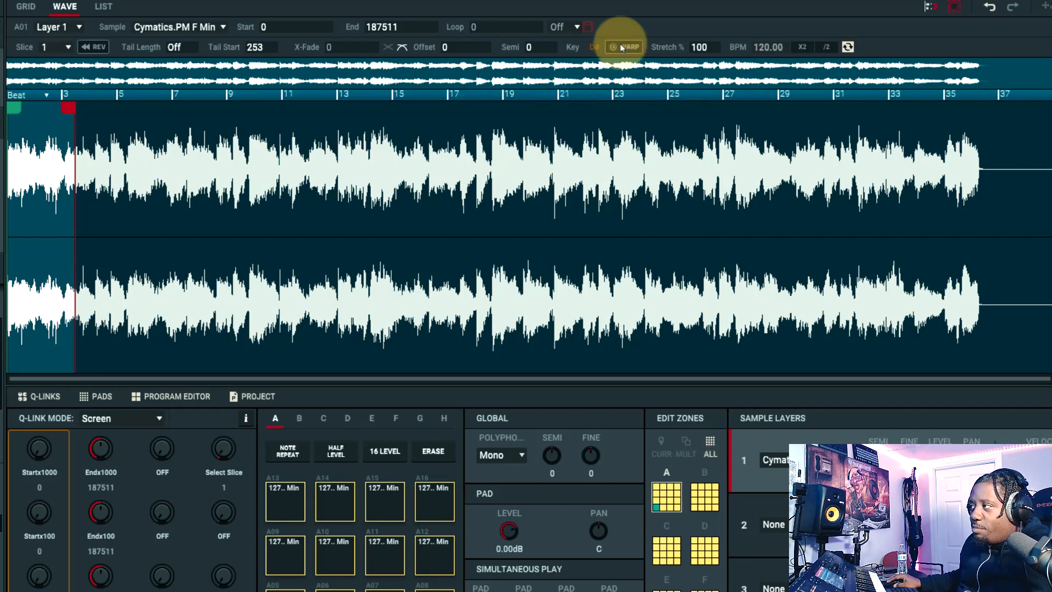
left_click(622, 48)
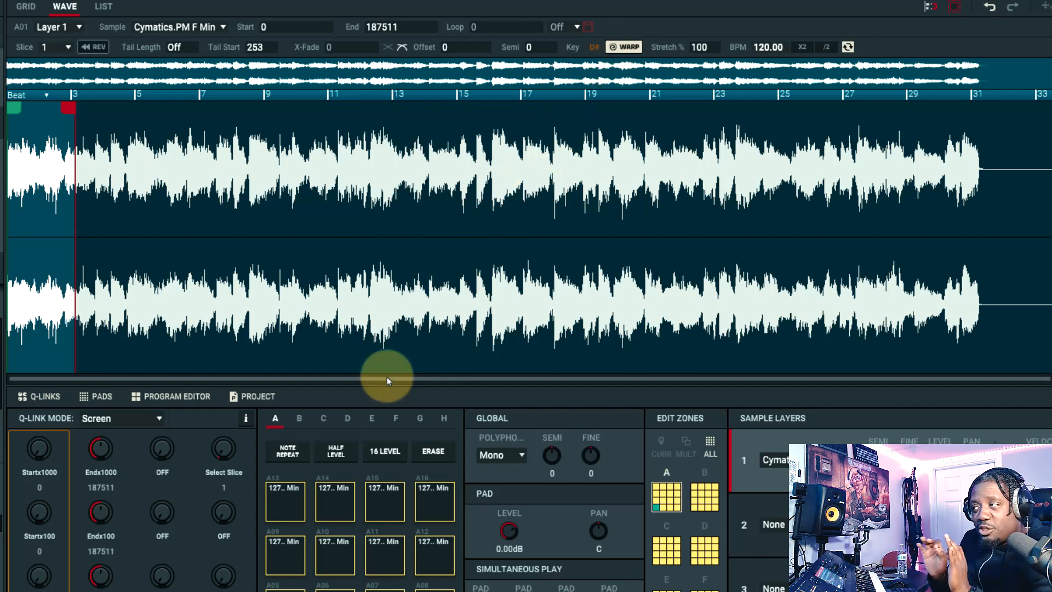
Switch Edit Zones between the current pad and all pads, ending on the current pad
left_click(662, 446)
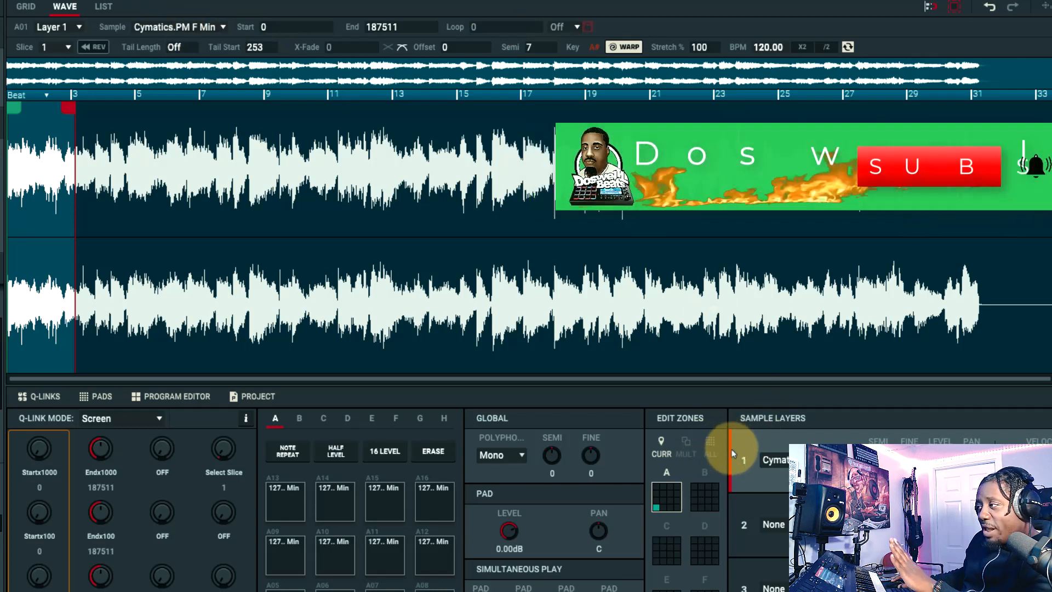
left_click(710, 445)
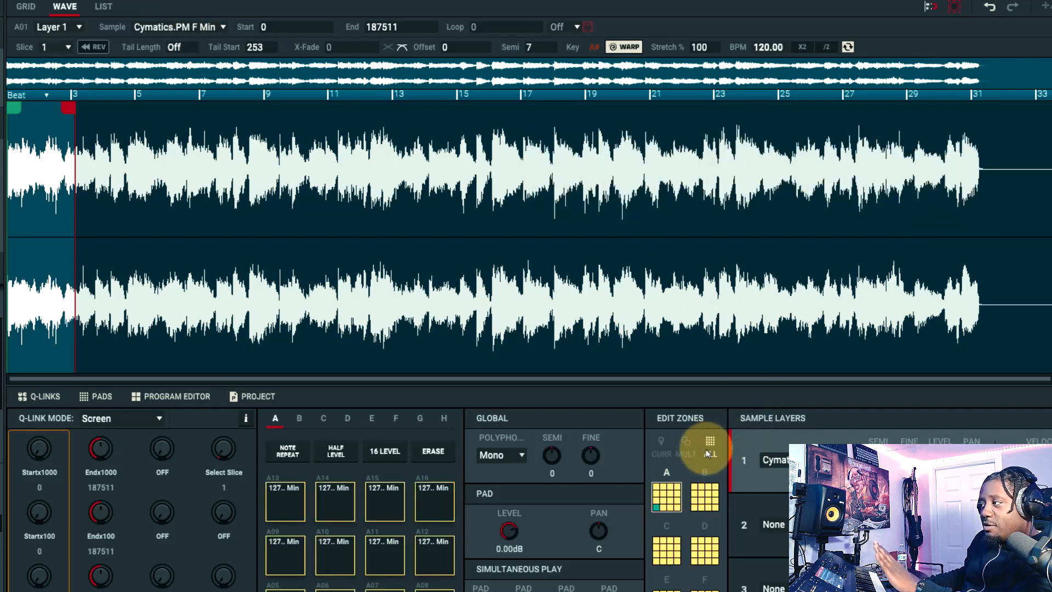
left_click(662, 447)
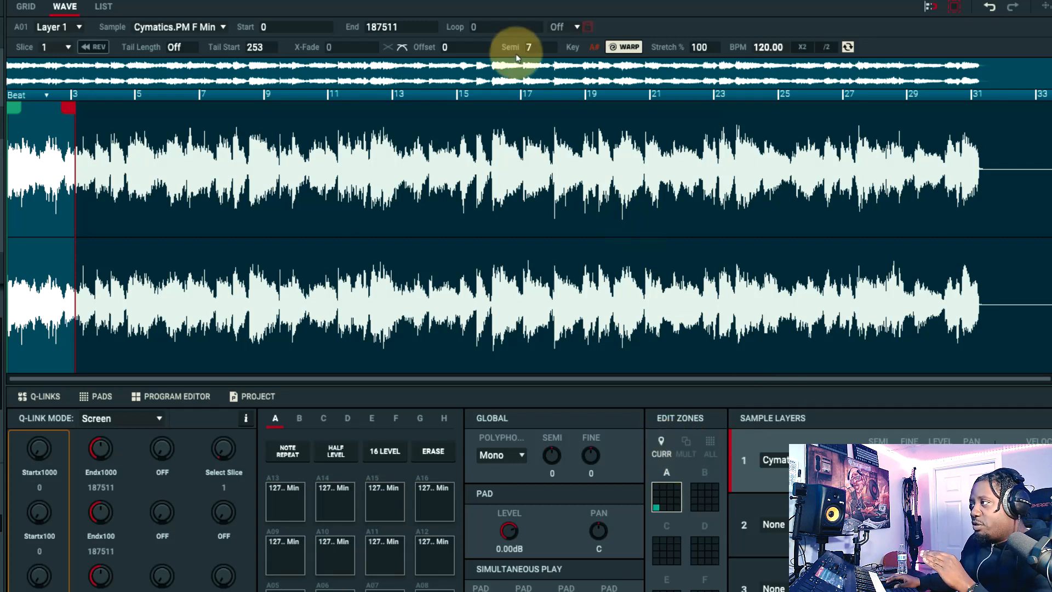
Apply a Semi tuning of 7 with Edit Zones set to All, keeping All as the active edit mode
left_click(709, 444)
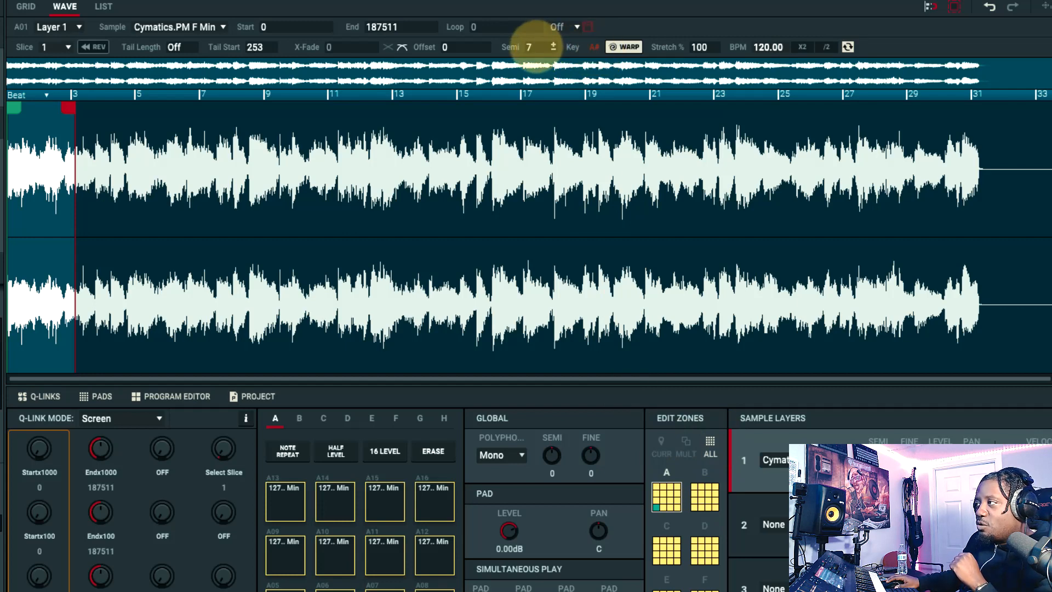
scroll(538, 47, "down", 9)
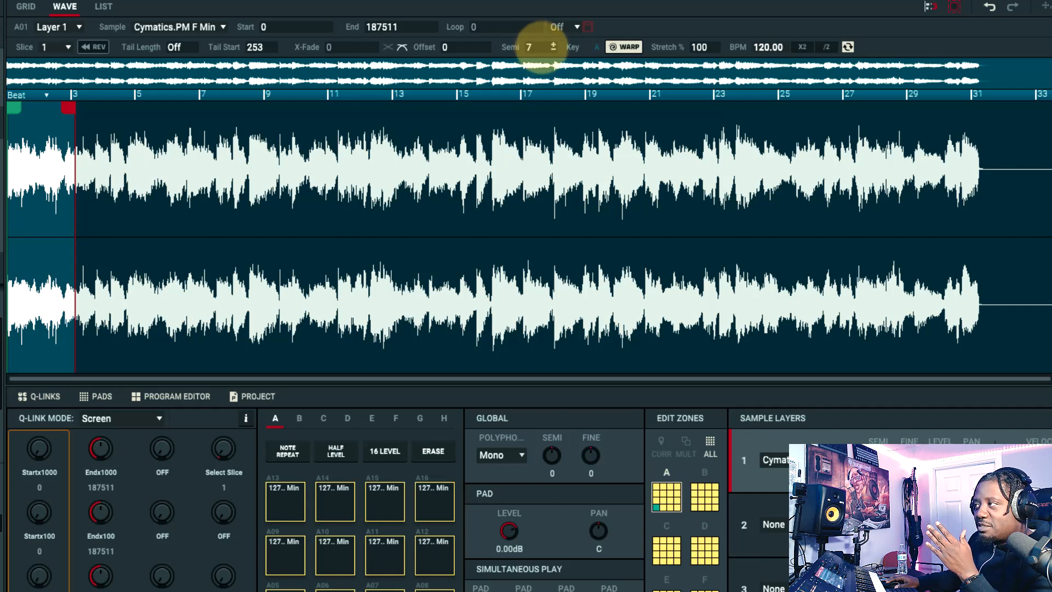
scroll(540, 52, "up", 1)
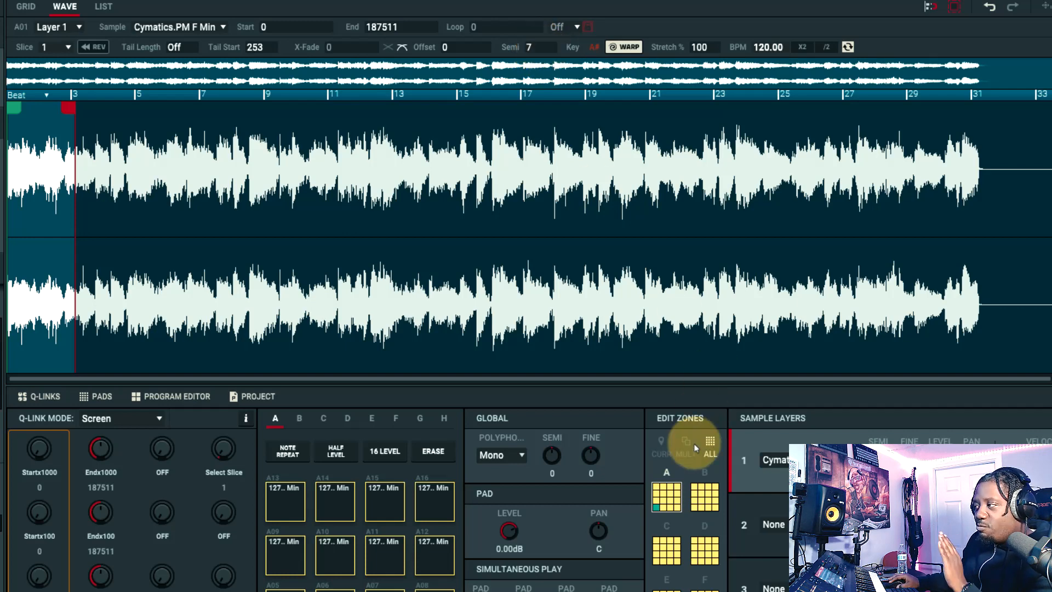
left_click(660, 447)
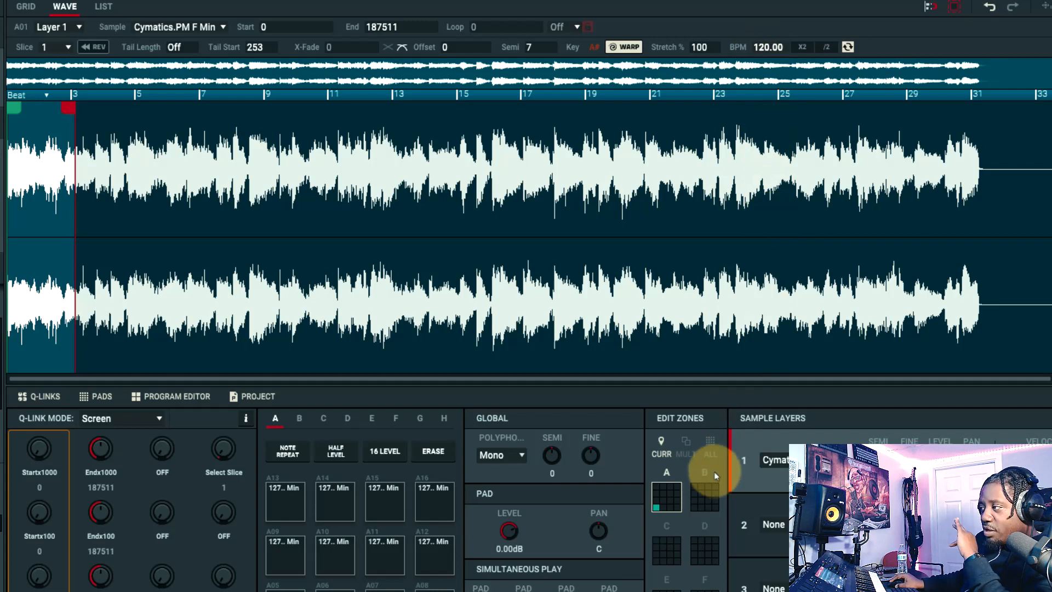
left_click(710, 447)
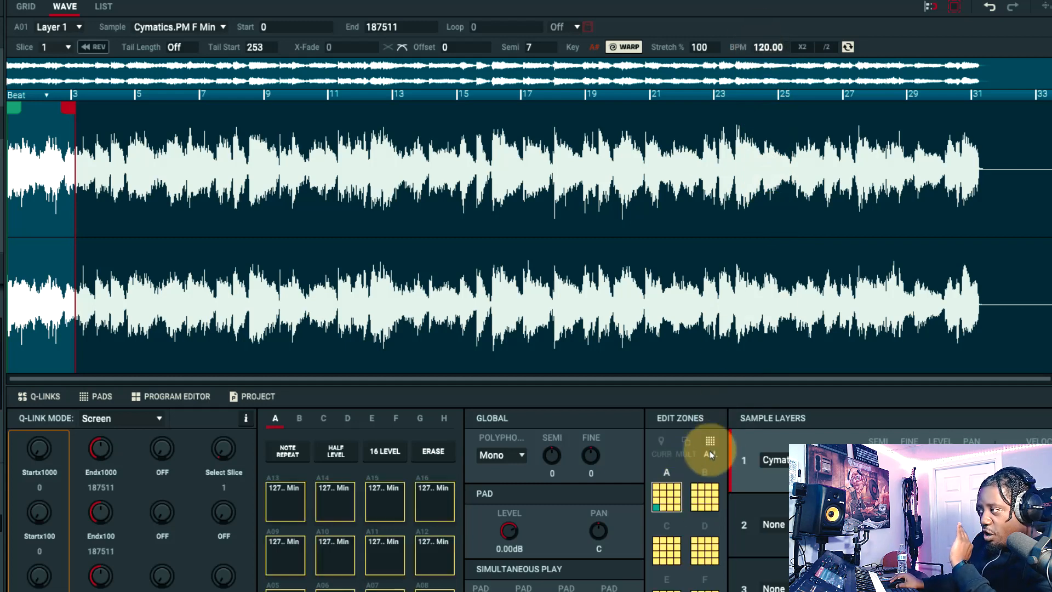